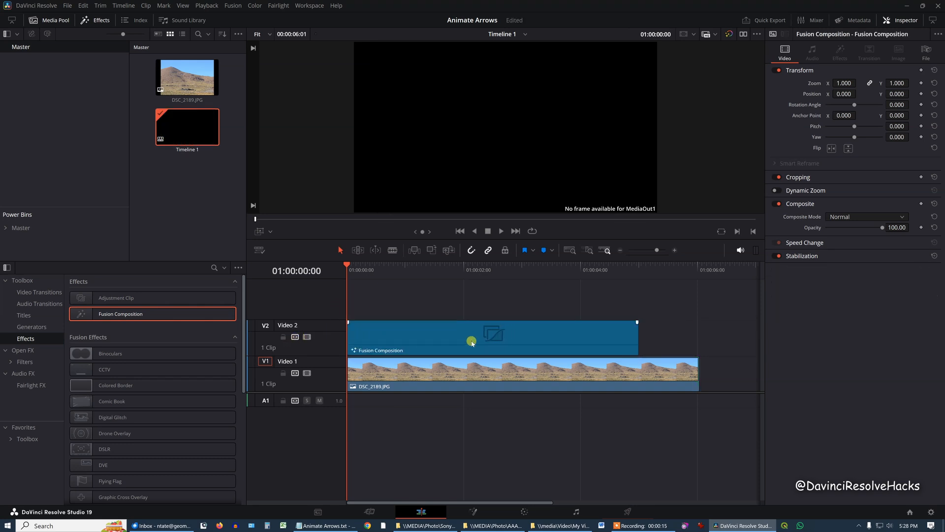
Extend the Fusion Composition clip to the end of the image clip below, and open the DSC_2189.JPG clip on the Fusion page
{"action": "left_click_drag", "start_coordinate": [645, 335], "coordinate": [699, 334]}
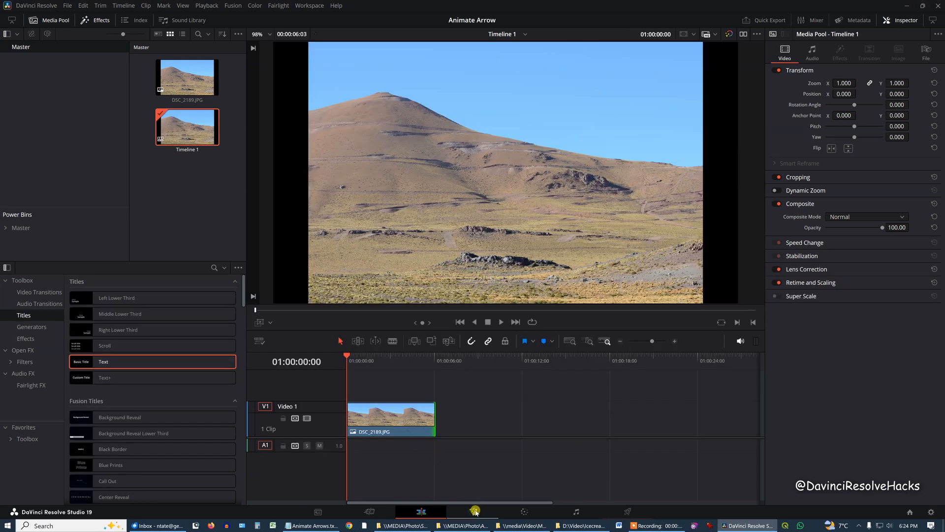
{"action": "left_click", "coordinate": [475, 512]}
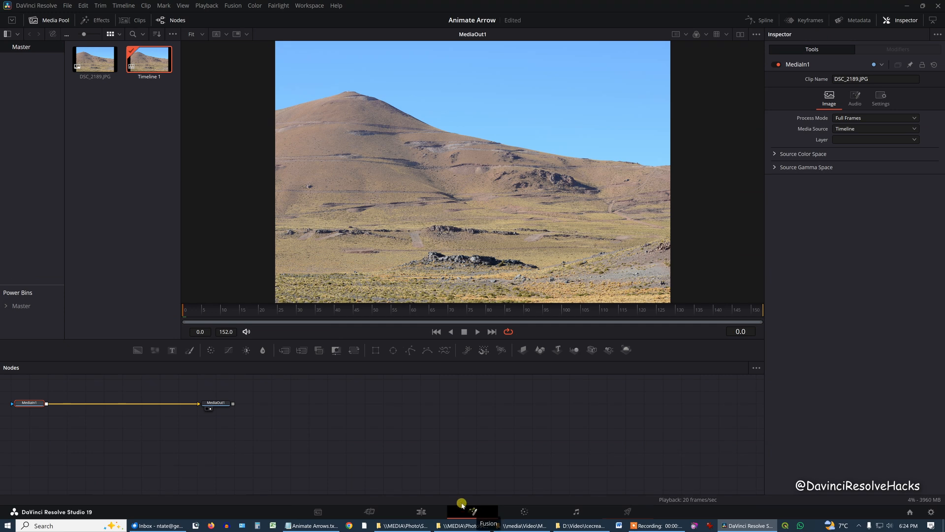
{"action": "mouse_move", "coordinate": [30, 403]}
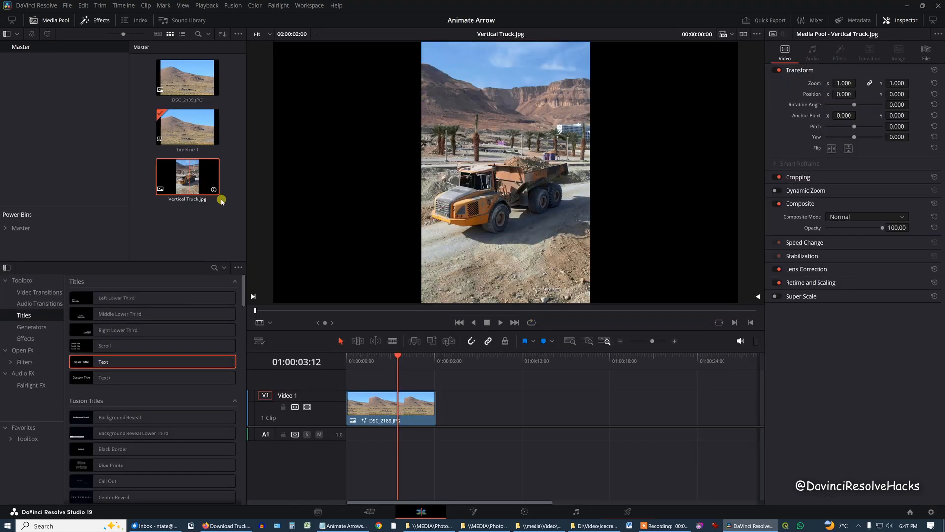
Add Vertical Truck.jpg after the DSC_2189.JPG clip on Video 1, then open the DSC_2189.JPG clip on the Fusion page
{"action": "left_click_drag", "start_coordinate": [217, 196], "coordinate": [521, 407]}
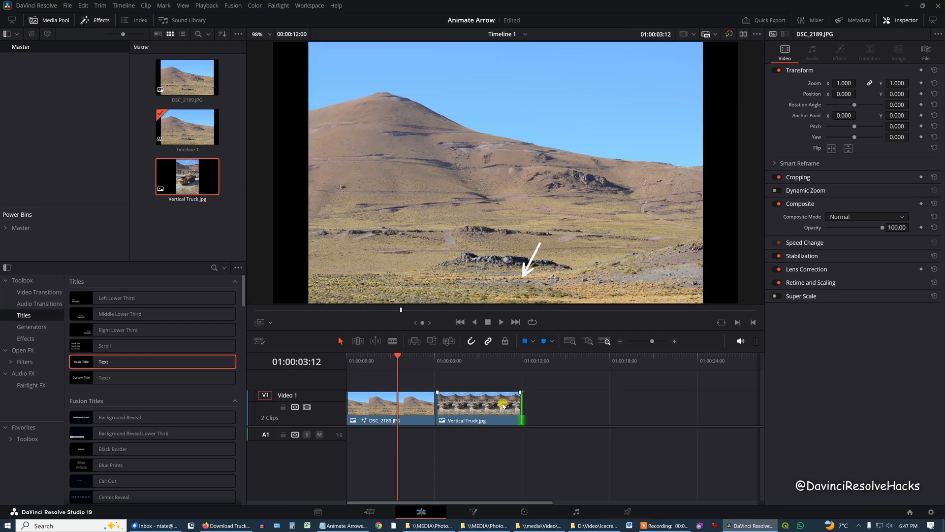
{"action": "left_click", "coordinate": [415, 405]}
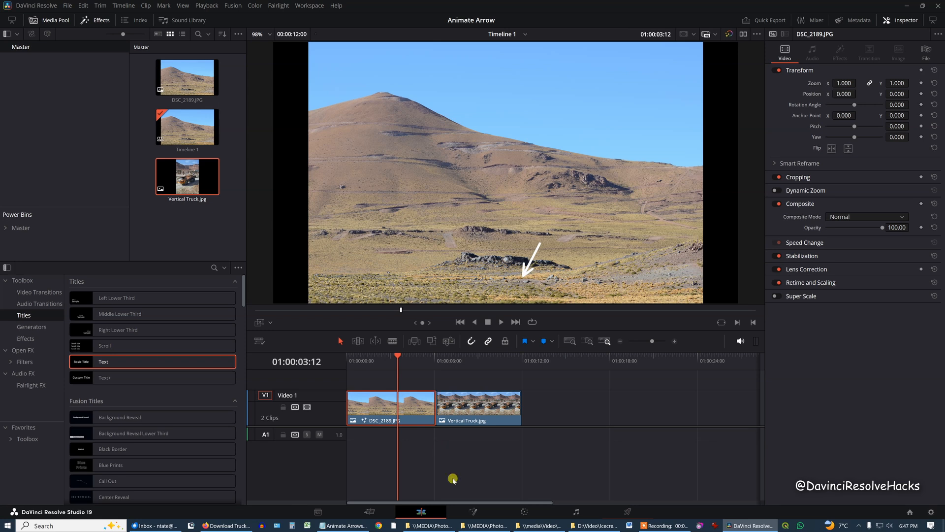
{"action": "left_click", "coordinate": [475, 513]}
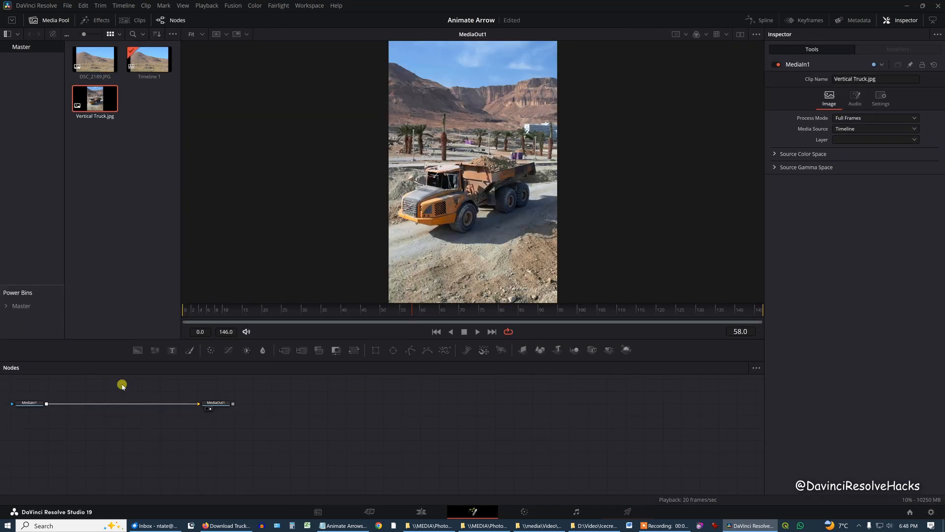
Paste the copied Background and Paint nodes into the Vertical Truck.jpg composition and merge the arrow over its MediaIn node
{"action": "key", "text": "ctrl+v"}
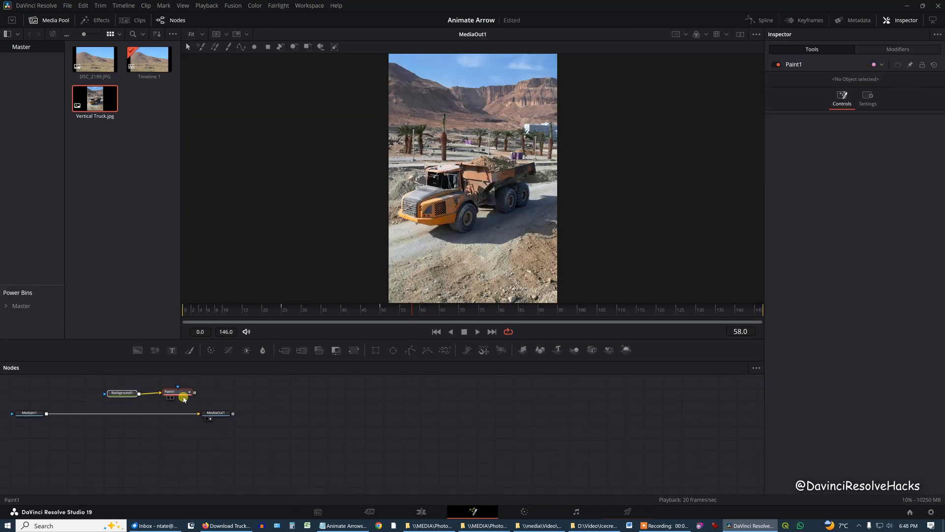
{"action": "mouse_move", "coordinate": [195, 393]}
{"action": "left_mouse_down"}
{"action": "mouse_move", "coordinate": [172, 404]}
{"action": "mouse_move", "coordinate": [46, 413]}
{"action": "left_mouse_up"}
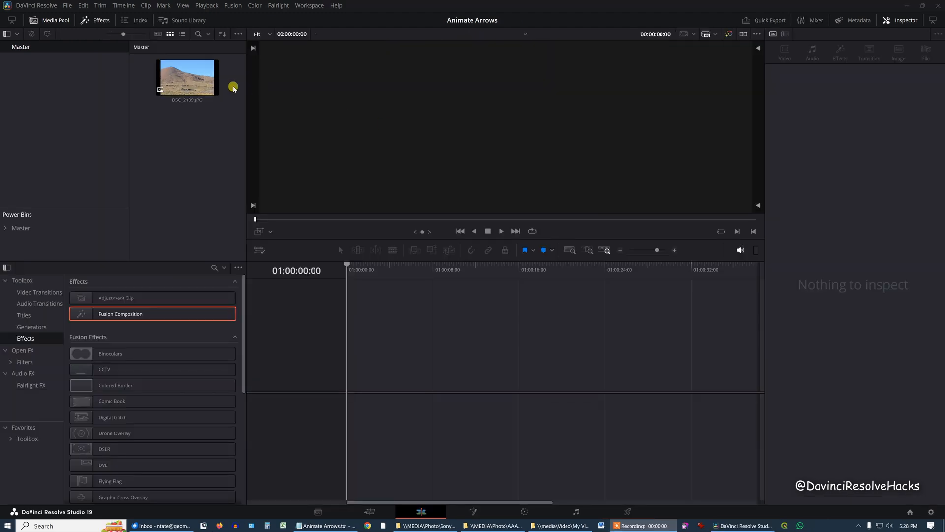
Return to the Edit page and open the Fusion Composition clip on Video 2 in the Fusion page
{"action": "left_click_drag", "start_coordinate": [217, 89], "coordinate": [354, 373]}
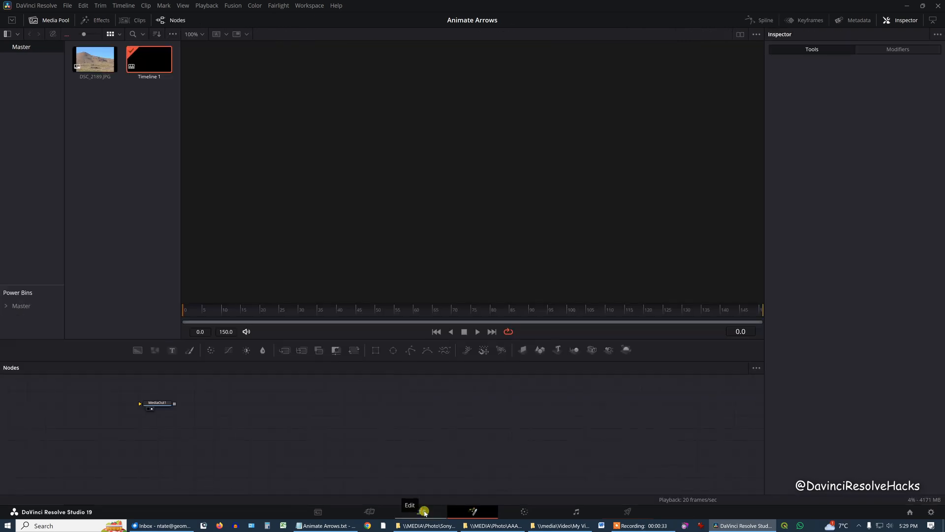
{"action": "left_click", "coordinate": [424, 513]}
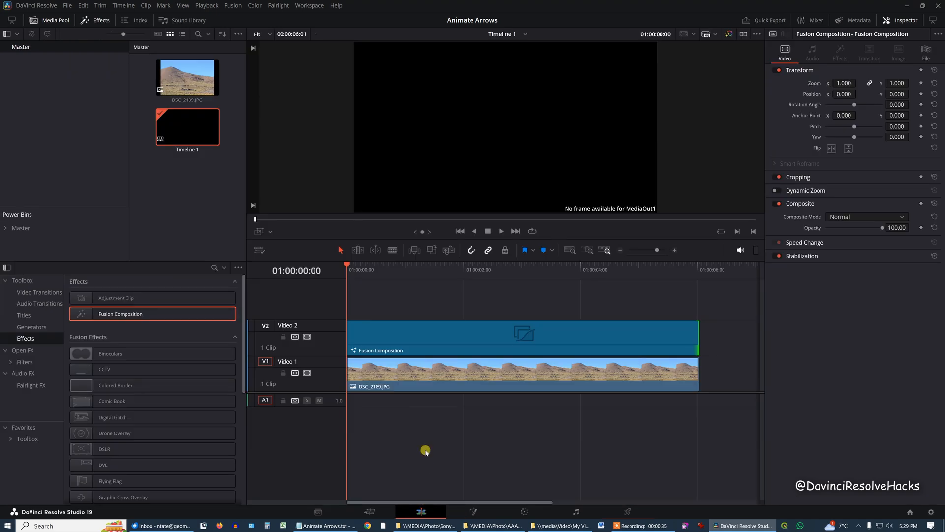
{"action": "right_click", "coordinate": [430, 338]}
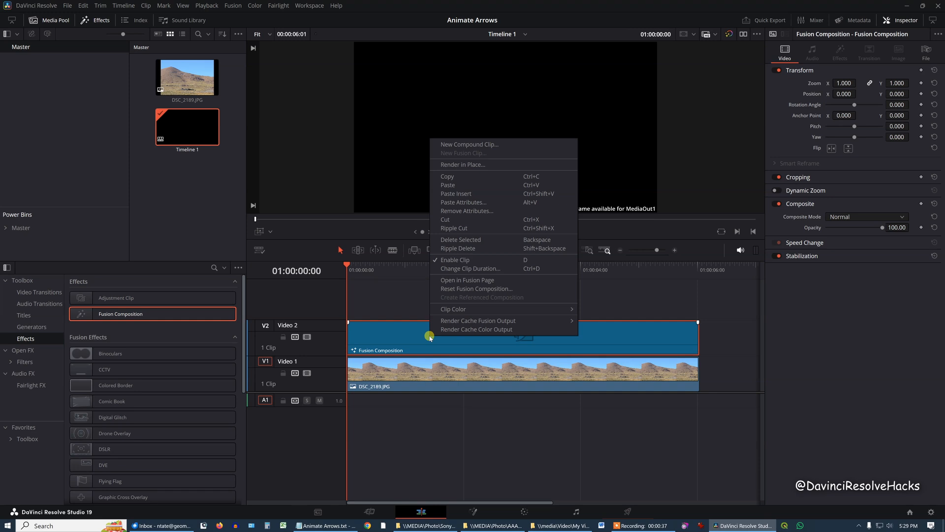
{"action": "left_click", "coordinate": [455, 280]}
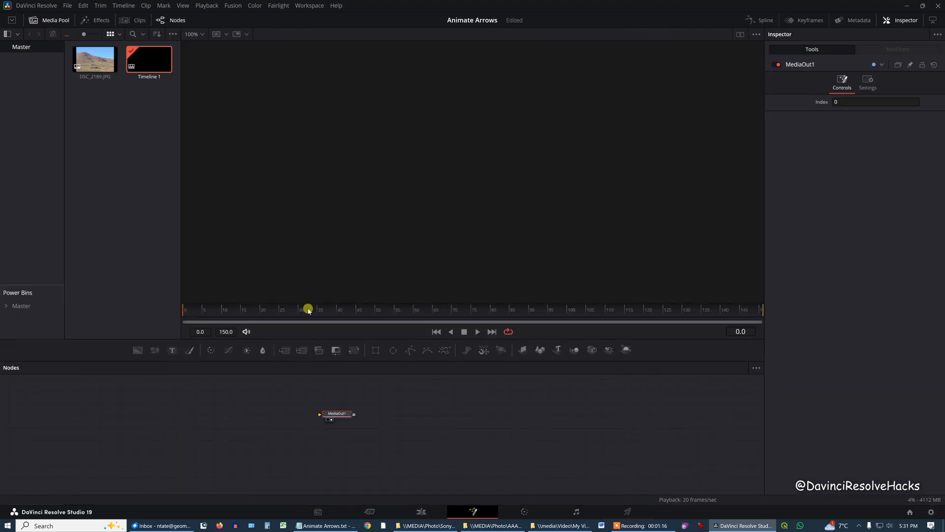
Feed a Background node into MediaOut1 and merge DSC_2189.JPG over it through a Transform node
{"action": "left_click_drag", "start_coordinate": [139, 351], "coordinate": [320, 417]}
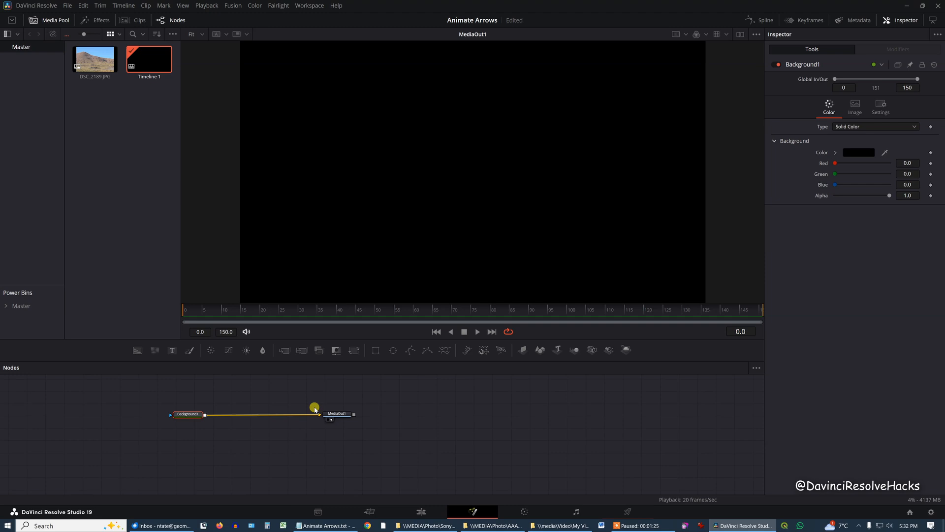
{"action": "left_click", "coordinate": [92, 66]}
{"action": "left_click_drag", "start_coordinate": [93, 66], "coordinate": [205, 392]}
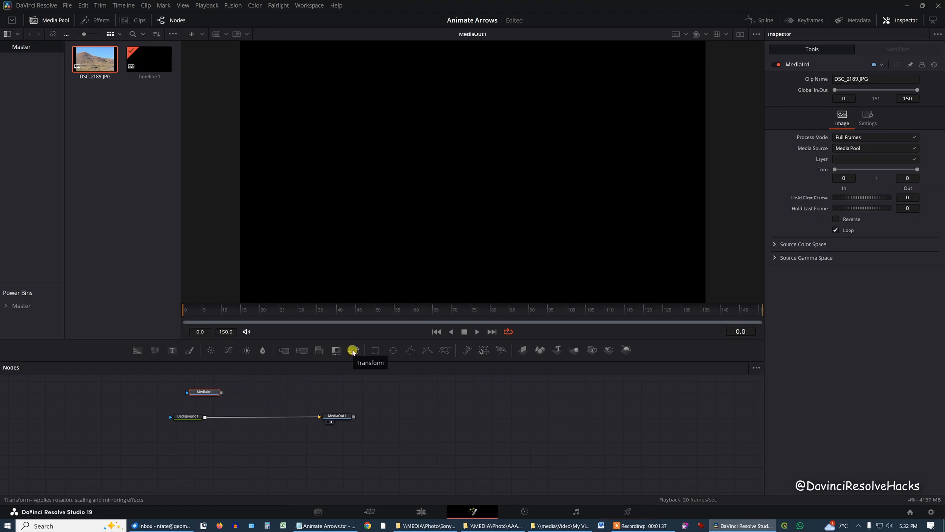
{"action": "left_click", "coordinate": [353, 350]}
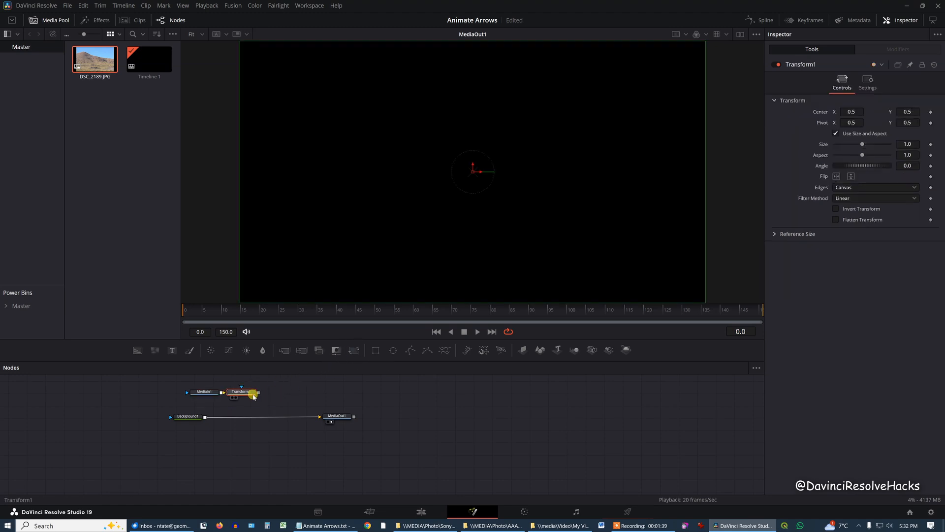
{"action": "left_click_drag", "start_coordinate": [258, 396], "coordinate": [206, 418]}
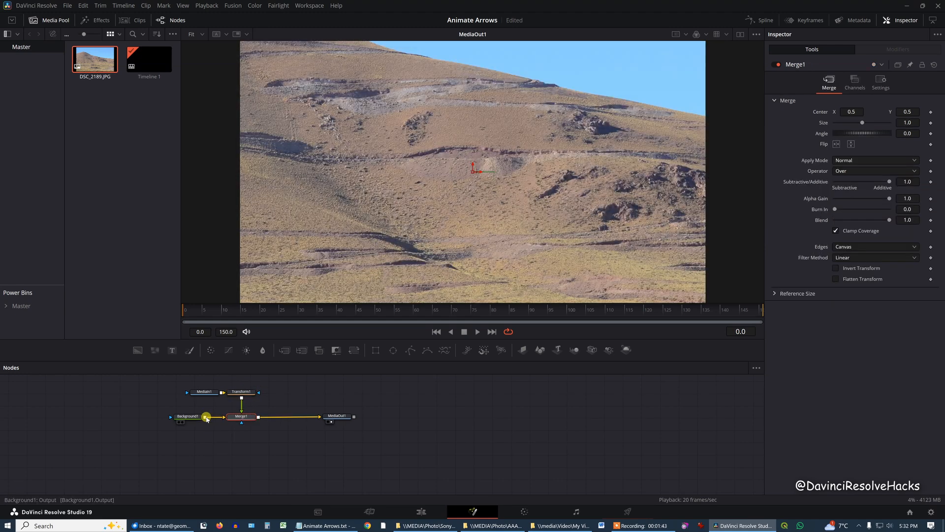
Scale the photo down by setting the Transform node's size to 0.426
{"action": "left_click", "coordinate": [249, 393]}
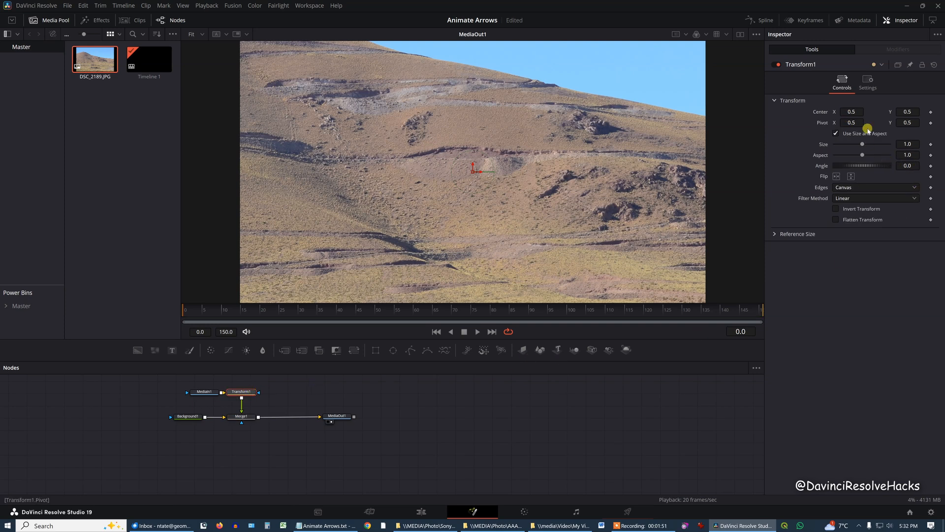
{"action": "left_click_drag", "start_coordinate": [908, 143], "coordinate": [868, 143]}
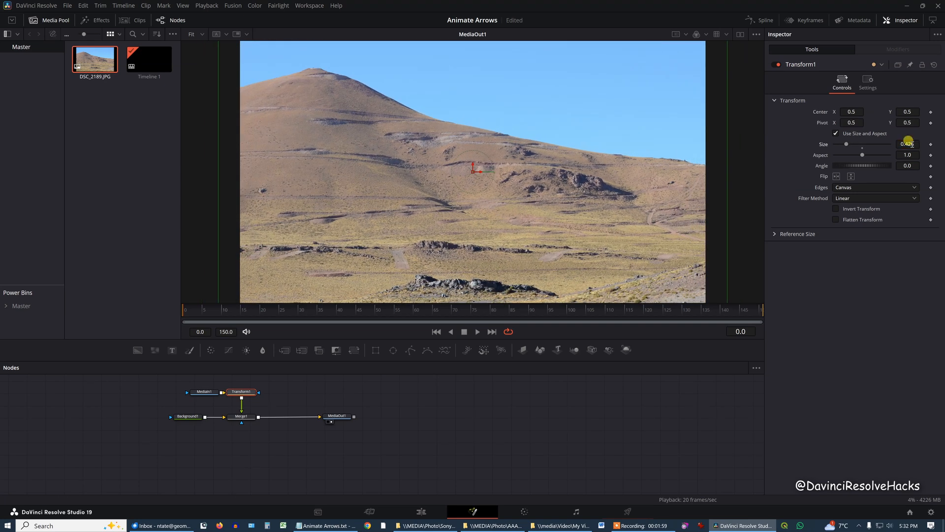
{"action": "key", "text": "alt+Tab"}
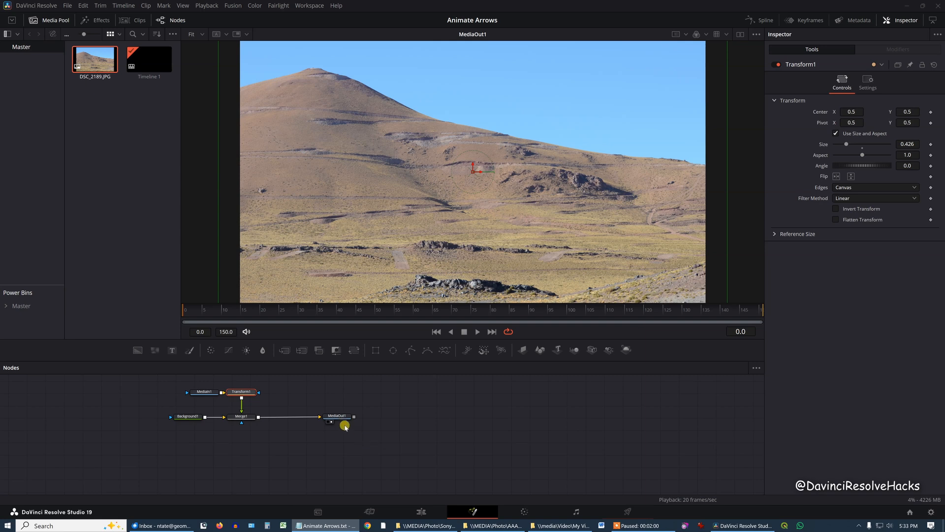
Merge a Text+ node reading "DIG HERE!" over the photo and place the text in the sky above the mountain's descending slope
{"action": "left_click_drag", "start_coordinate": [340, 418], "coordinate": [622, 416]}
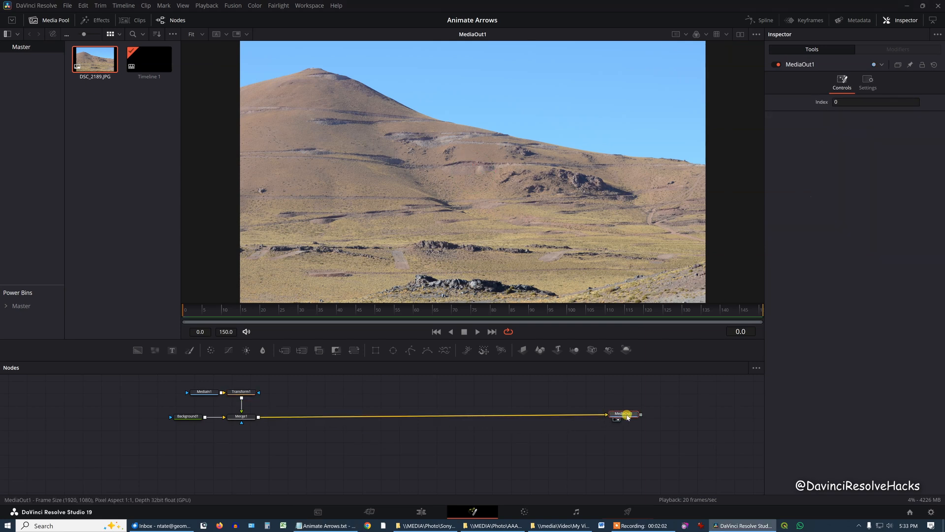
{"action": "left_click_drag", "start_coordinate": [174, 351], "coordinate": [258, 418]}
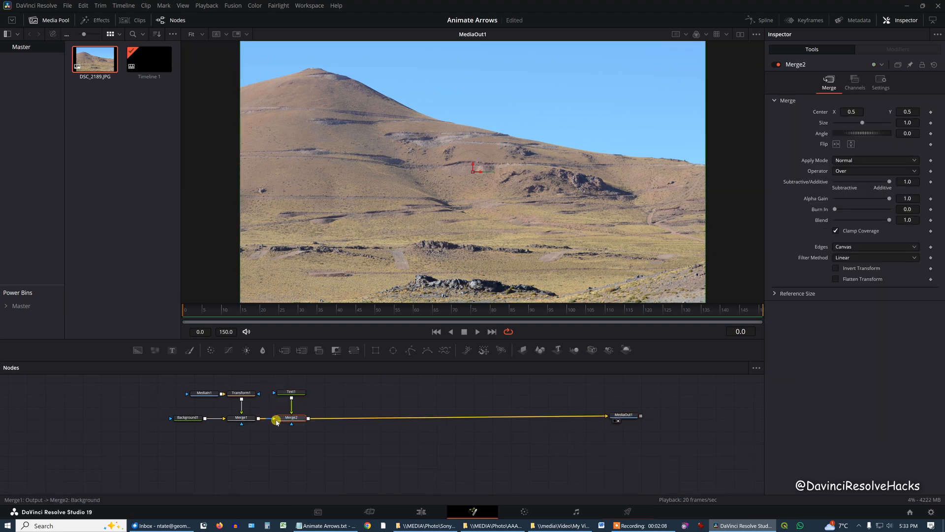
{"action": "left_click", "coordinate": [293, 393]}
{"action": "left_click", "coordinate": [840, 157]}
{"action": "type", "text": "DIG HERE!"}
{"action": "left_click_drag", "start_coordinate": [473, 170], "coordinate": [594, 107]}
Enable a drop shadow for the "DIG HERE!" text in its shading settings
{"action": "left_click", "coordinate": [868, 106]}
{"action": "left_click", "coordinate": [860, 138]}
{"action": "left_click", "coordinate": [835, 157]}
Add a second Background node beside the text node and make it transparent with an alpha of 0
{"action": "left_click_drag", "start_coordinate": [139, 352], "coordinate": [342, 396]}
{"action": "left_click", "coordinate": [890, 195]}
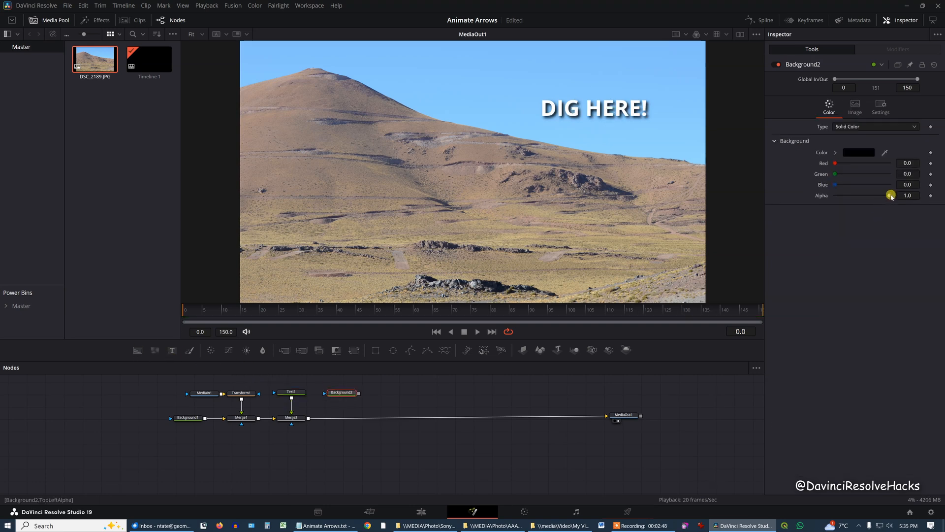
{"action": "left_click_drag", "start_coordinate": [891, 195], "coordinate": [821, 200]}
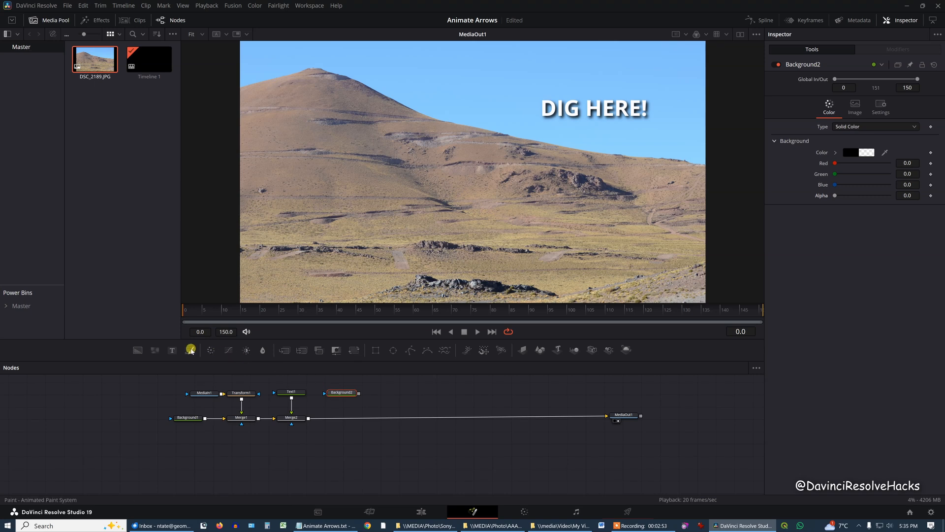
Attach a Paint node to the transparent background and draw a polyline-stroke arrow from below "DIG HERE!" to the foreground rocks
{"action": "left_click", "coordinate": [190, 350]}
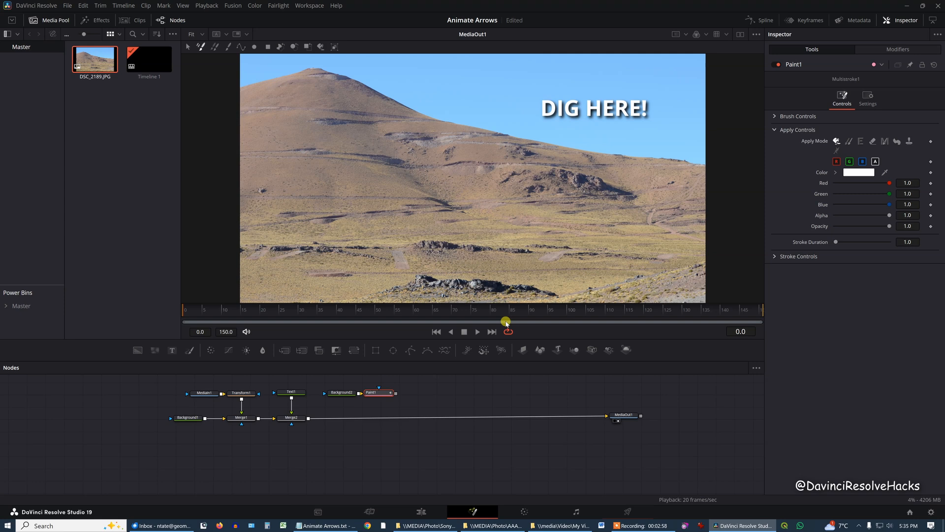
{"action": "left_click", "coordinate": [243, 47]}
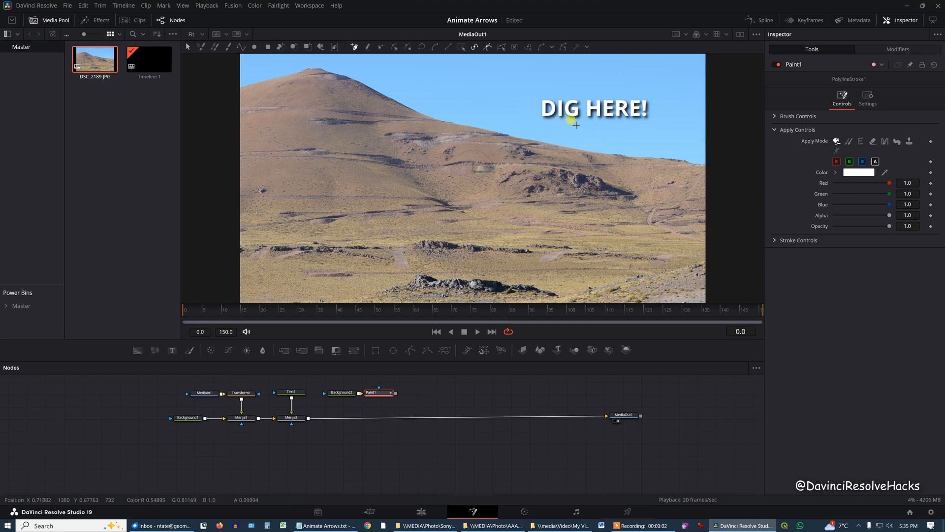
{"action": "left_click", "coordinate": [582, 123]}
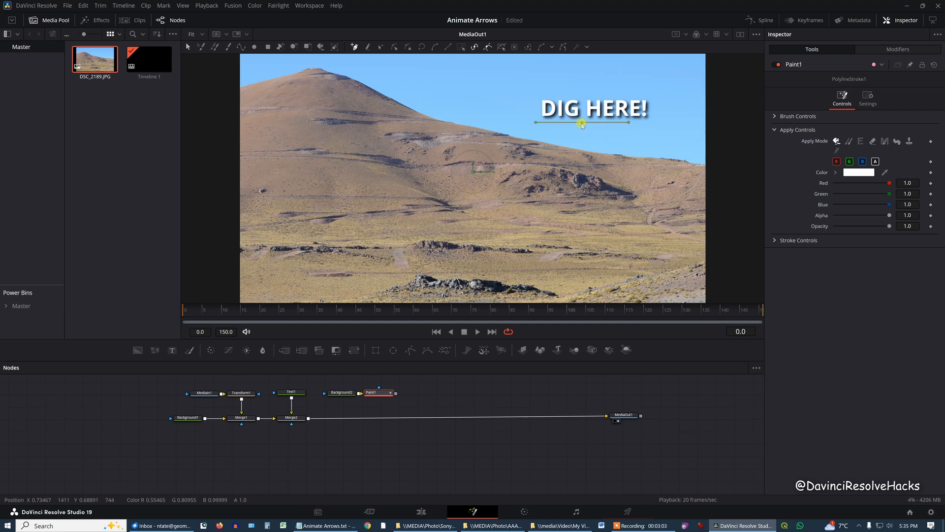
{"action": "left_click", "coordinate": [485, 266]}
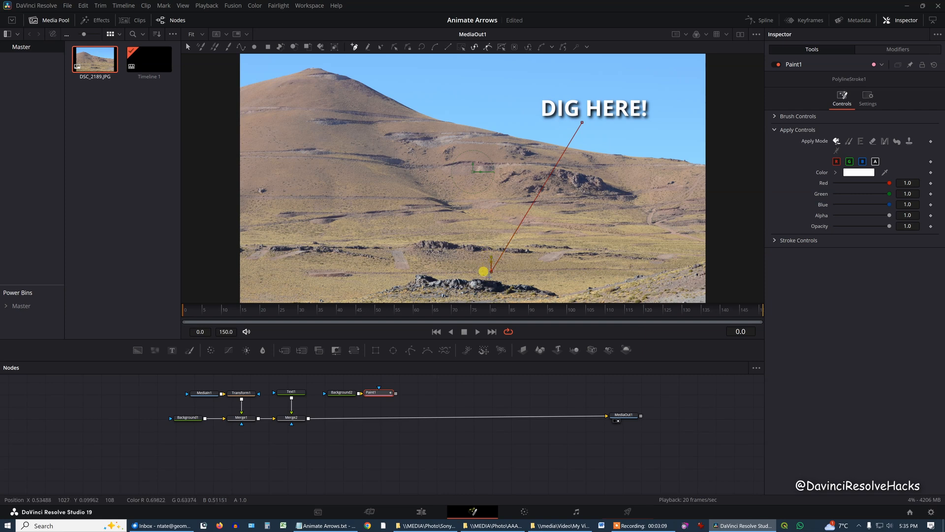
{"action": "left_click", "coordinate": [489, 276]}
{"action": "scroll", "coordinate": [493, 292], "scroll_direction": "up", "scroll_amount": 2}
{"action": "scroll", "coordinate": [492, 291], "scroll_direction": "up", "scroll_amount": 1}
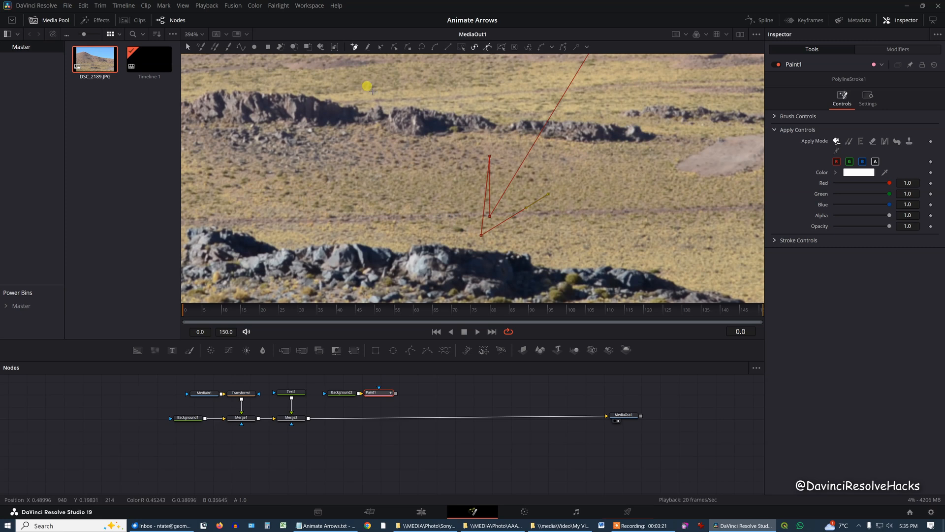
Reshape the polyline arrowhead by pulling its stray tip point onto the shaft end and adjusting both barb points
{"action": "left_click", "coordinate": [186, 48]}
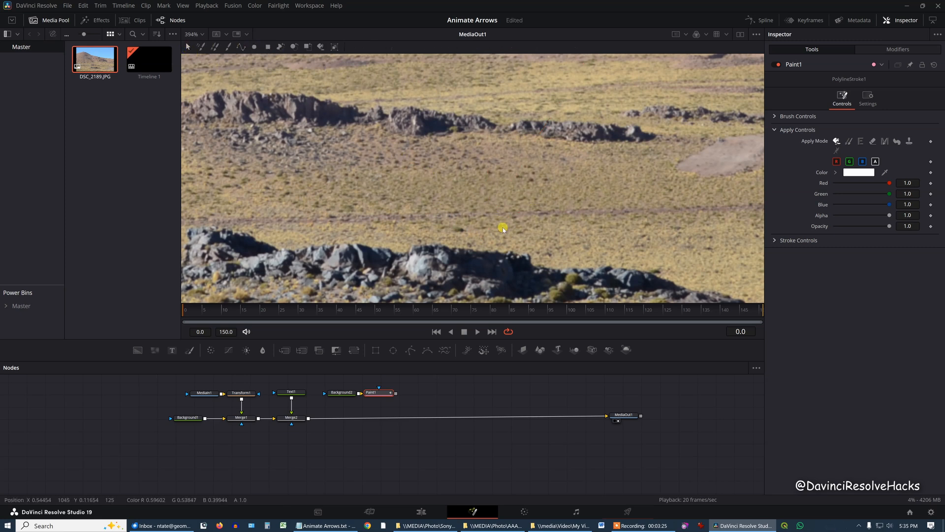
{"action": "left_click", "coordinate": [513, 240]}
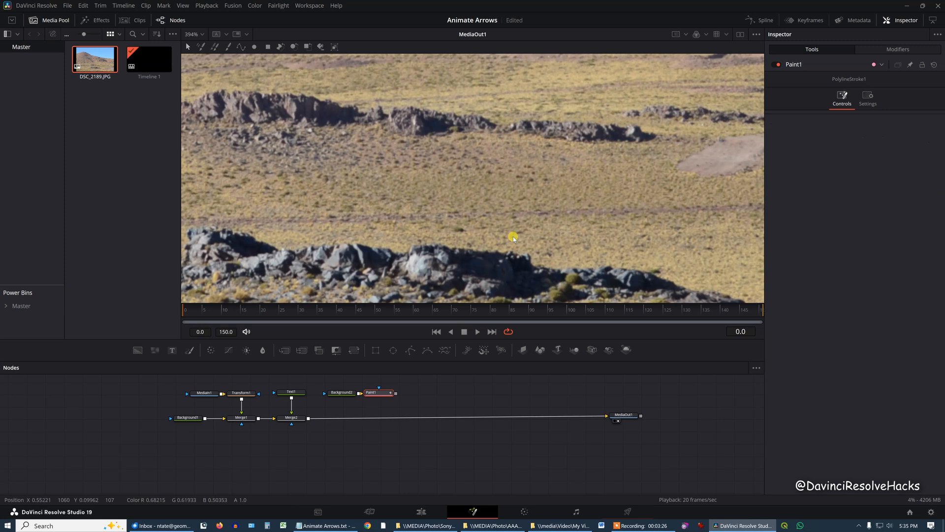
{"action": "left_click", "coordinate": [544, 254]}
{"action": "left_click_drag", "start_coordinate": [484, 230], "coordinate": [489, 219]}
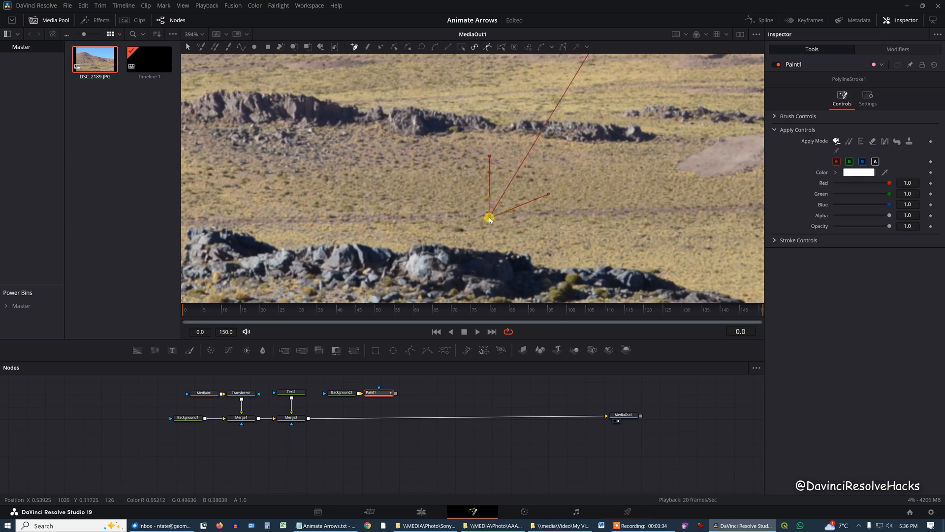
{"action": "left_click_drag", "start_coordinate": [549, 196], "coordinate": [548, 191]}
{"action": "left_click_drag", "start_coordinate": [490, 156], "coordinate": [492, 161]}
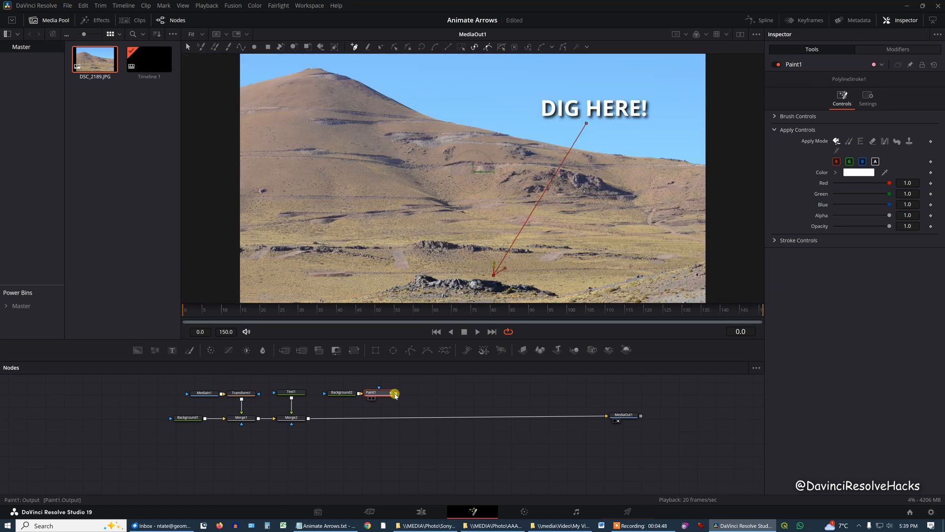
Merge the painted arrow over the text composite and set its brush size to 0.0063 and softness to 0.19
{"action": "left_click_drag", "start_coordinate": [395, 393], "coordinate": [309, 418]}
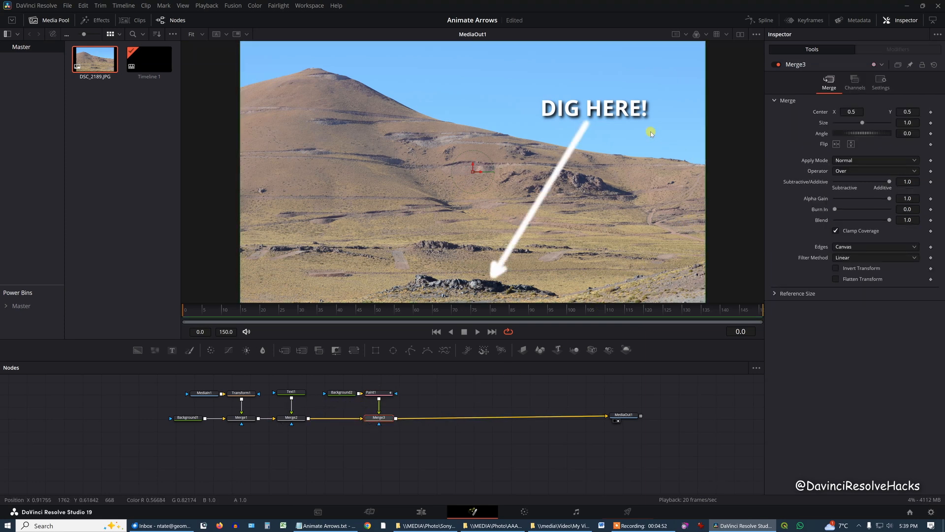
{"action": "left_click", "coordinate": [387, 394]}
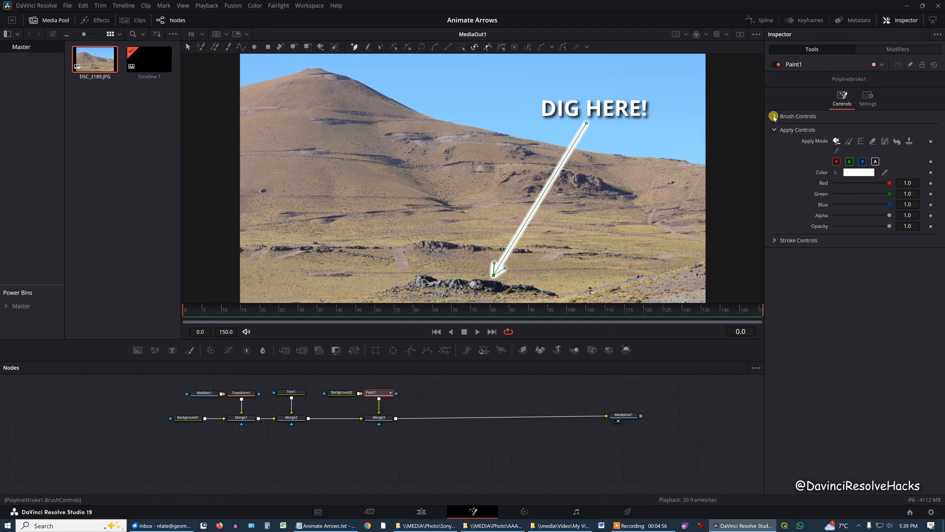
{"action": "left_click", "coordinate": [773, 117]}
{"action": "mouse_move", "coordinate": [843, 151]}
{"action": "left_mouse_down"}
{"action": "mouse_move", "coordinate": [852, 161]}
{"action": "mouse_move", "coordinate": [841, 163]}
{"action": "left_mouse_up"}
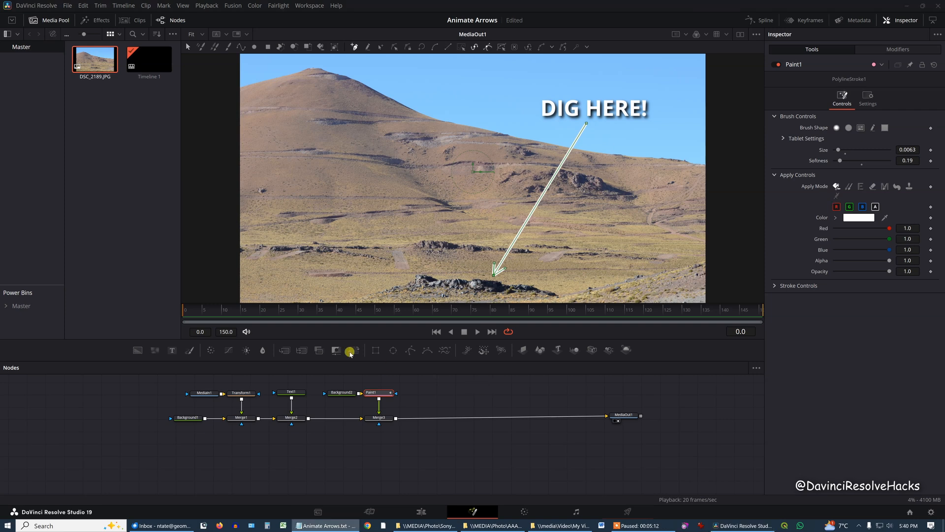
Keyframe the arrow stroke's Write On end at 0.0 on frame 25 in the stroke controls
{"action": "left_click", "coordinate": [189, 310]}
{"action": "left_click_drag", "start_coordinate": [189, 312], "coordinate": [273, 315]}
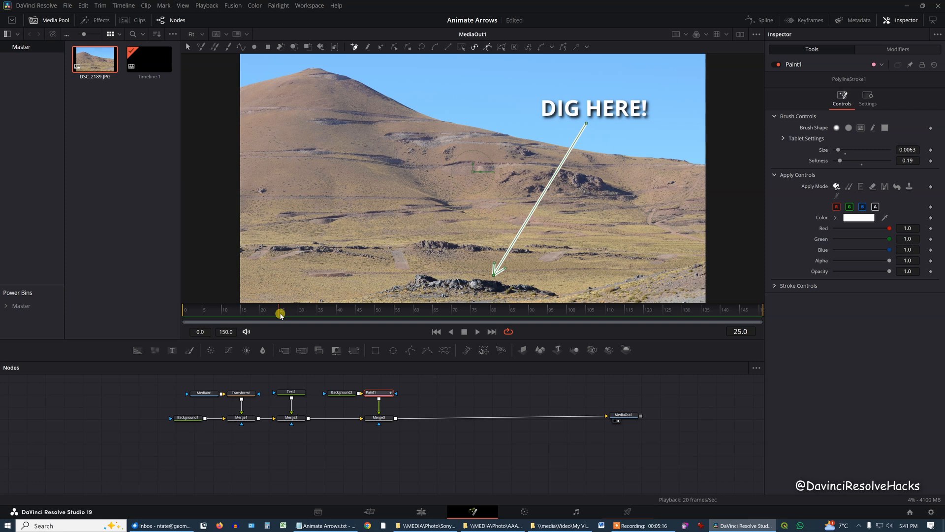
{"action": "left_click", "coordinate": [775, 286]}
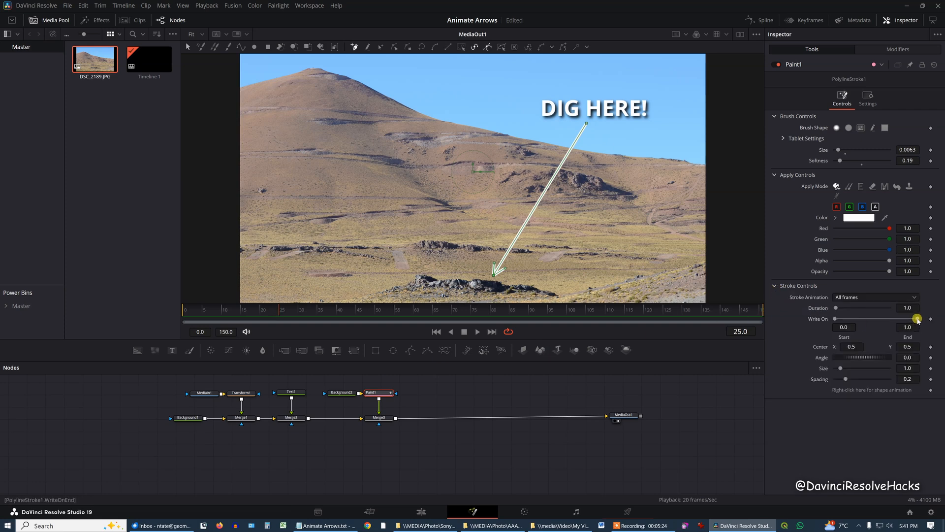
{"action": "left_click_drag", "start_coordinate": [917, 318], "coordinate": [831, 320]}
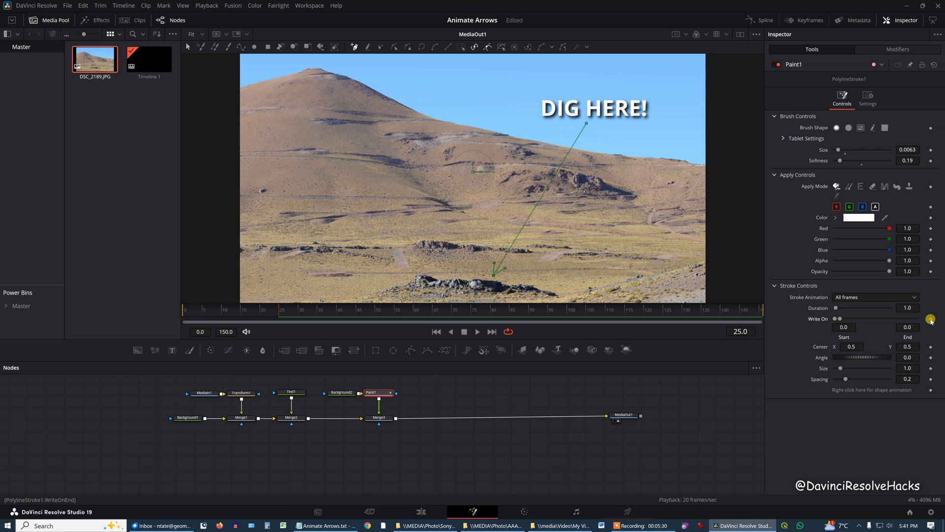
{"action": "left_click", "coordinate": [930, 319]}
Set the arrow stroke's Write On end to 1.0 at frame 50 and save the project
{"action": "left_click", "coordinate": [733, 327]}
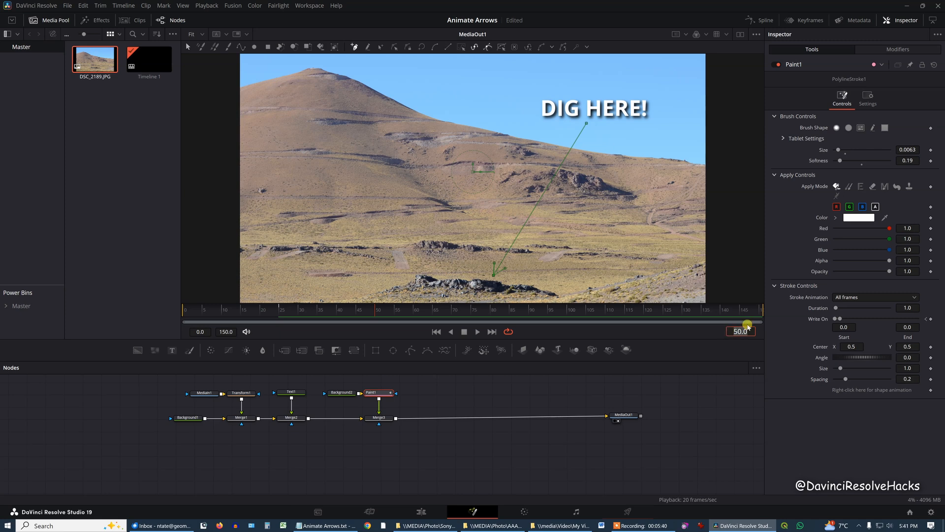
{"action": "left_click_drag", "start_coordinate": [839, 319], "coordinate": [927, 319]}
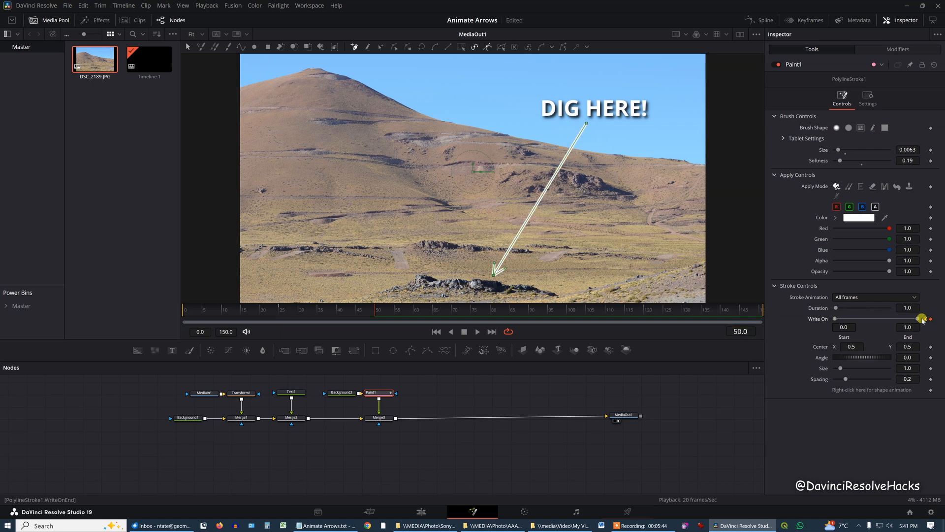
{"action": "key", "text": "ctrl+s"}
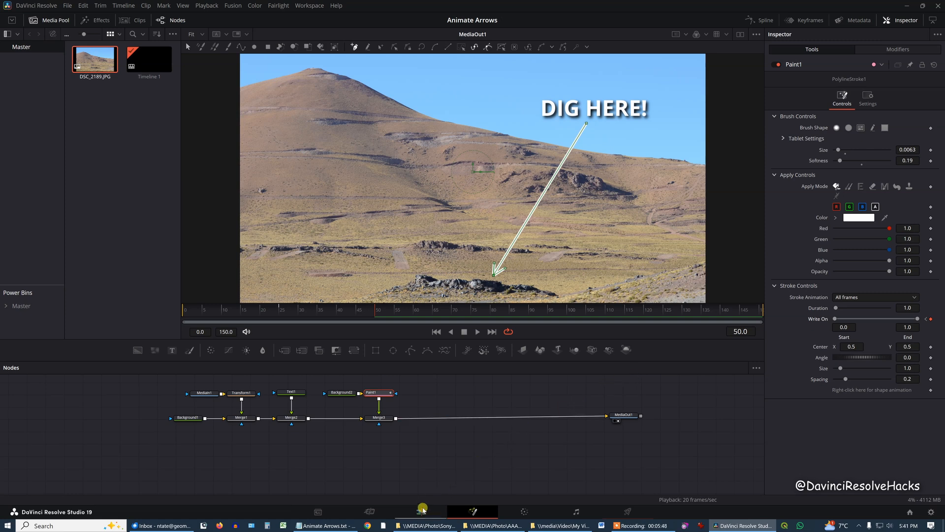
Switch to the Edit page and play the timeline from its start to preview the arrow drawing itself
{"action": "left_click", "coordinate": [421, 511]}
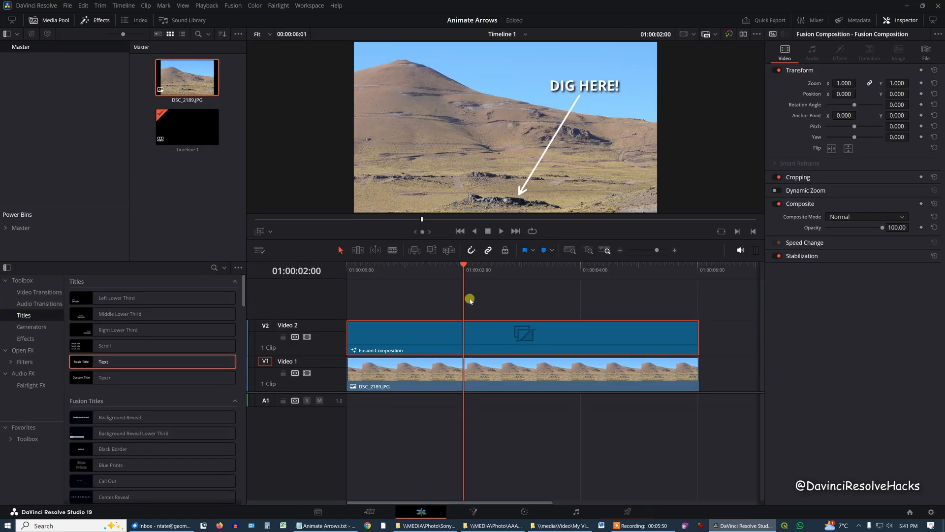
{"action": "left_click_drag", "start_coordinate": [462, 265], "coordinate": [342, 263]}
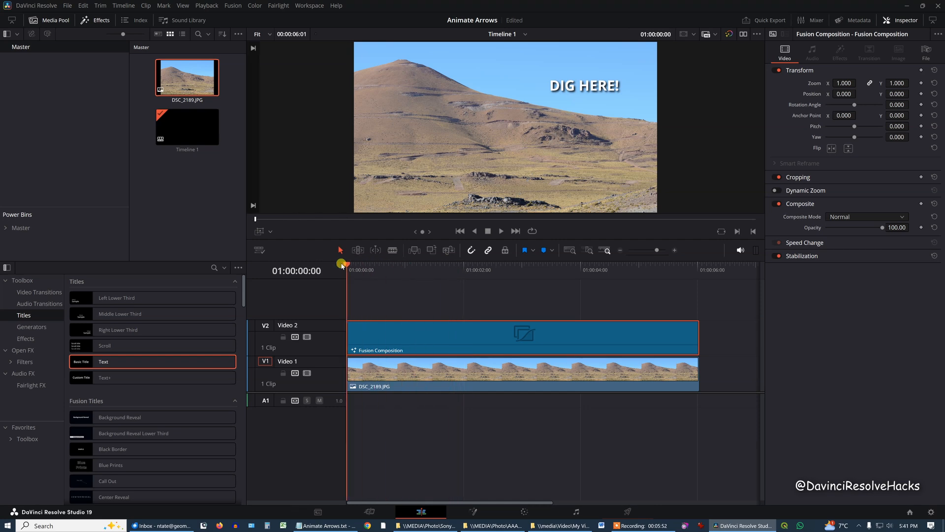
{"action": "key", "text": "space"}
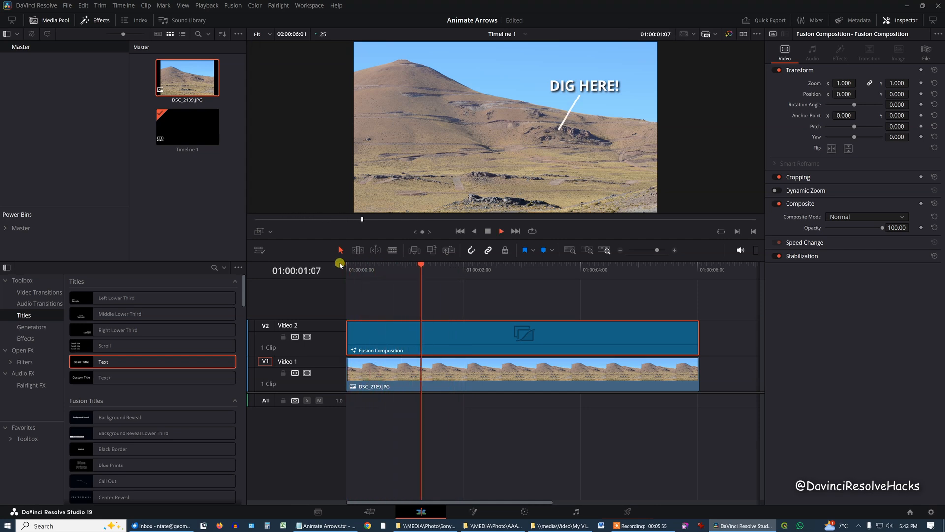
{"action": "key", "text": "space"}
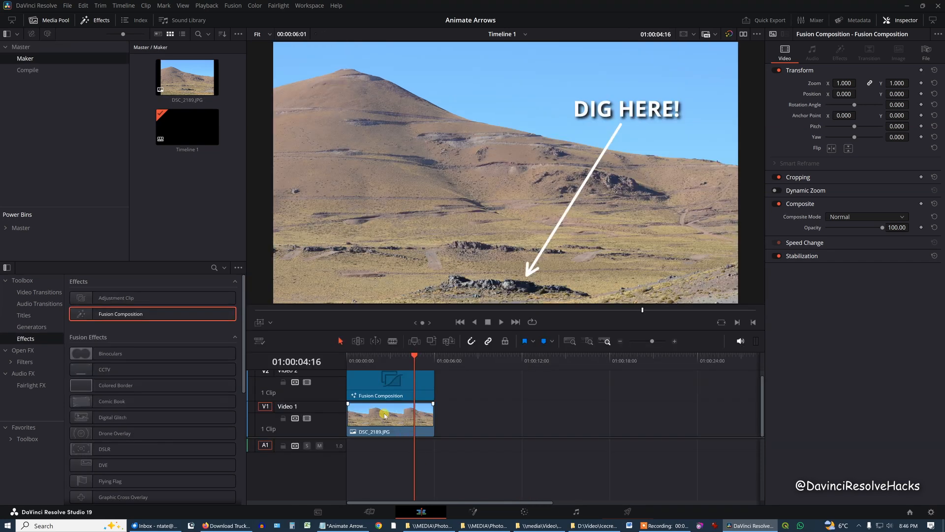
Delete the DSC_2189.JPG clip from Video 1 and move the Fusion Composition clip down onto that track
{"action": "left_click", "coordinate": [385, 416]}
{"action": "right_click", "coordinate": [385, 416]}
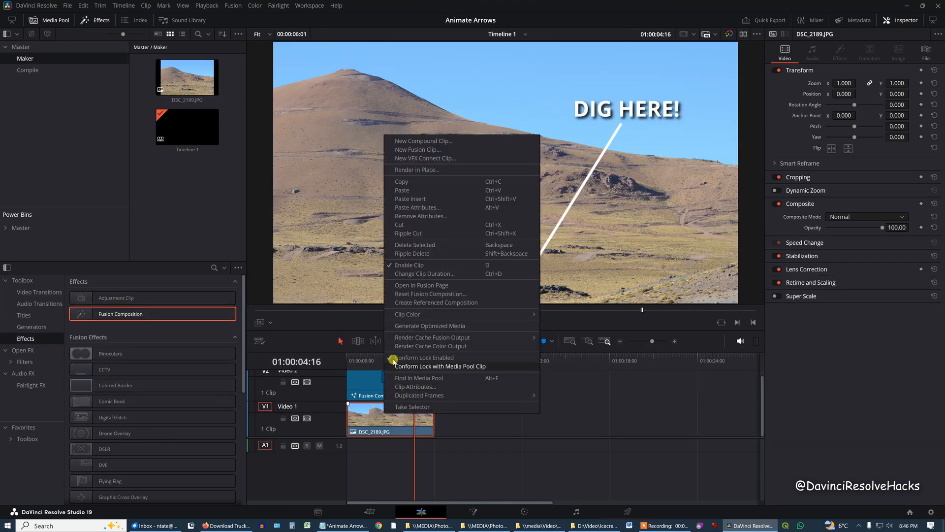
{"action": "left_click", "coordinate": [400, 245]}
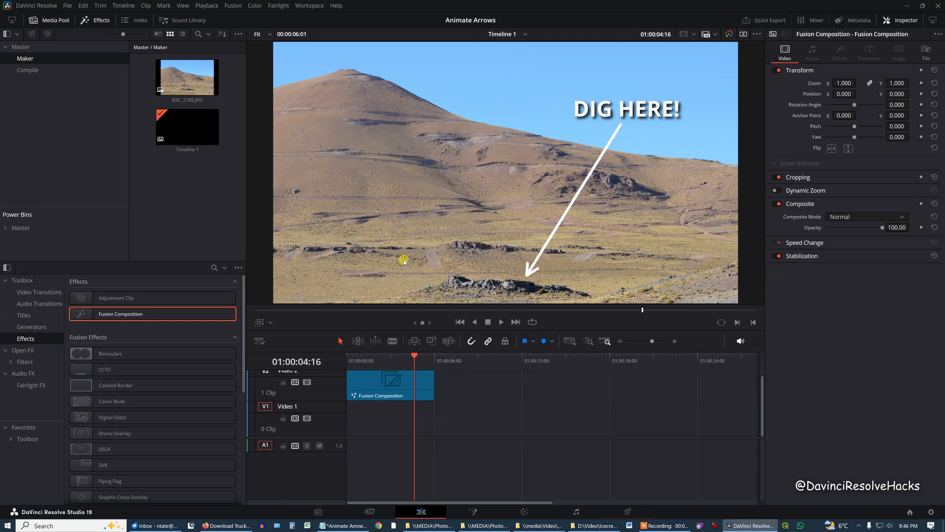
{"action": "left_click", "coordinate": [370, 384]}
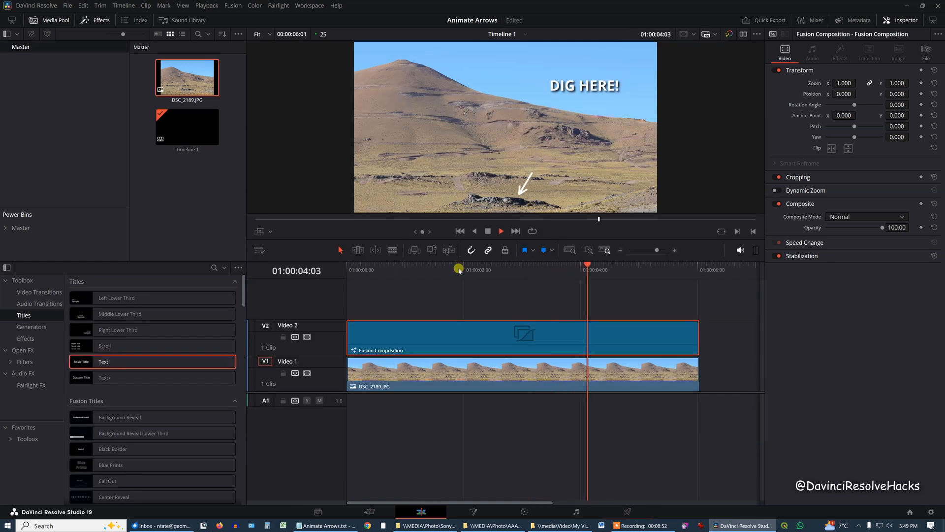
{"action": "key", "text": "space"}
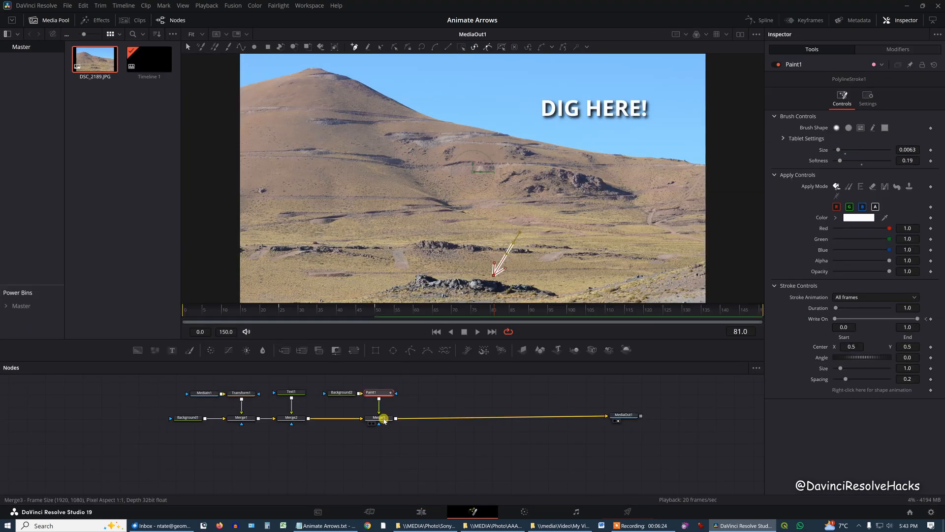
Keyframe the short arrow's Merge2 center at X 0.5, Y 0.5 on frame 25 and about X 0.328, Y 0.005 on frame 50
{"action": "left_click", "coordinate": [384, 419]}
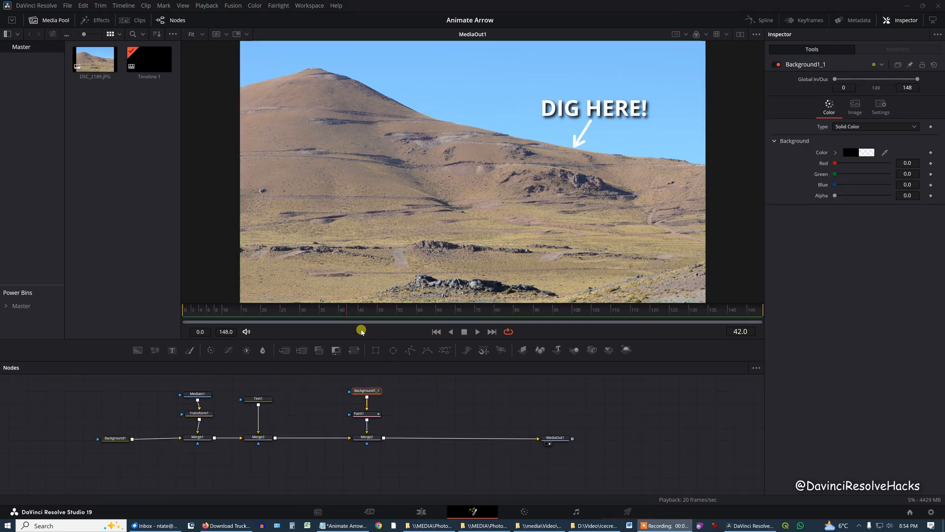
{"action": "left_click_drag", "start_coordinate": [336, 315], "coordinate": [294, 316]}
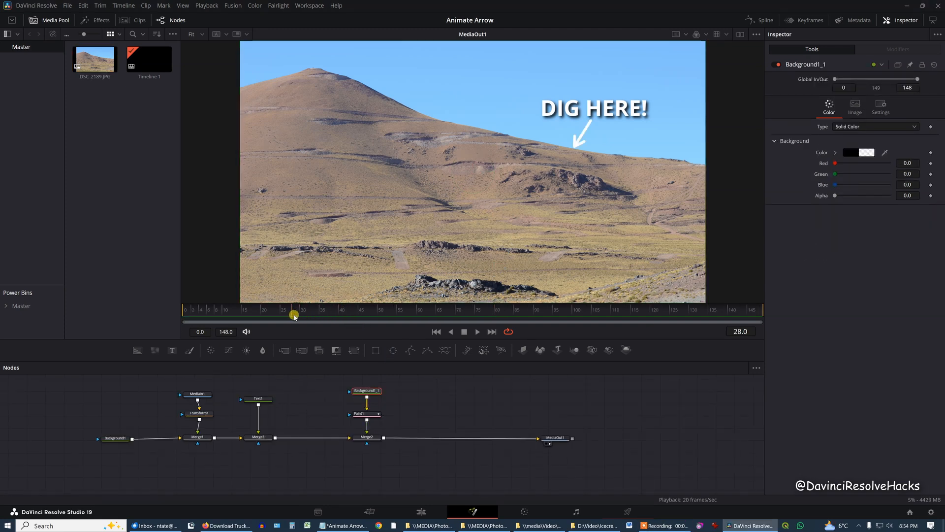
{"action": "left_click", "coordinate": [366, 438]}
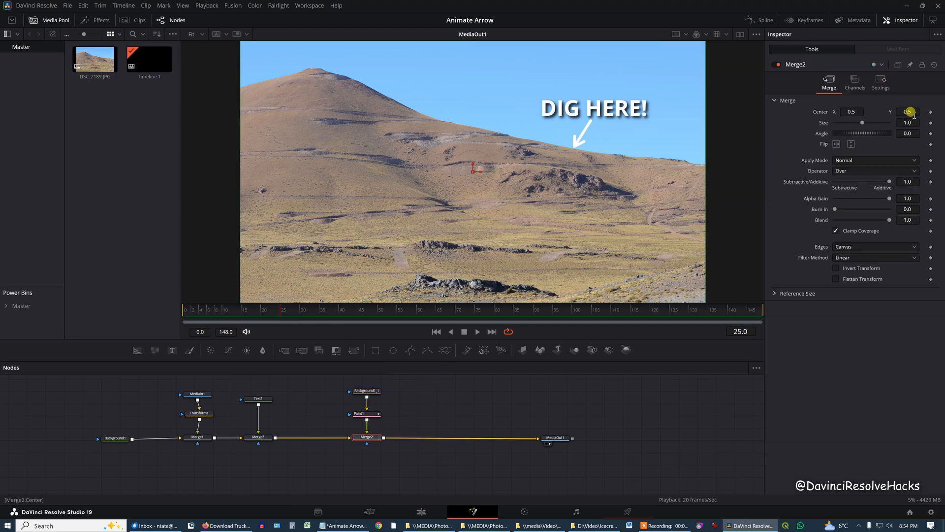
{"action": "left_click", "coordinate": [931, 112]}
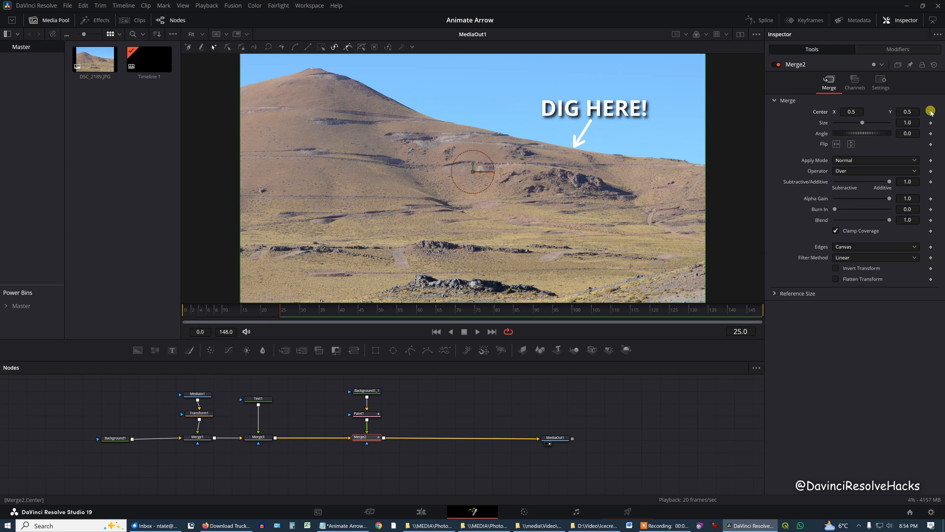
{"action": "left_click_drag", "start_coordinate": [285, 312], "coordinate": [380, 311]}
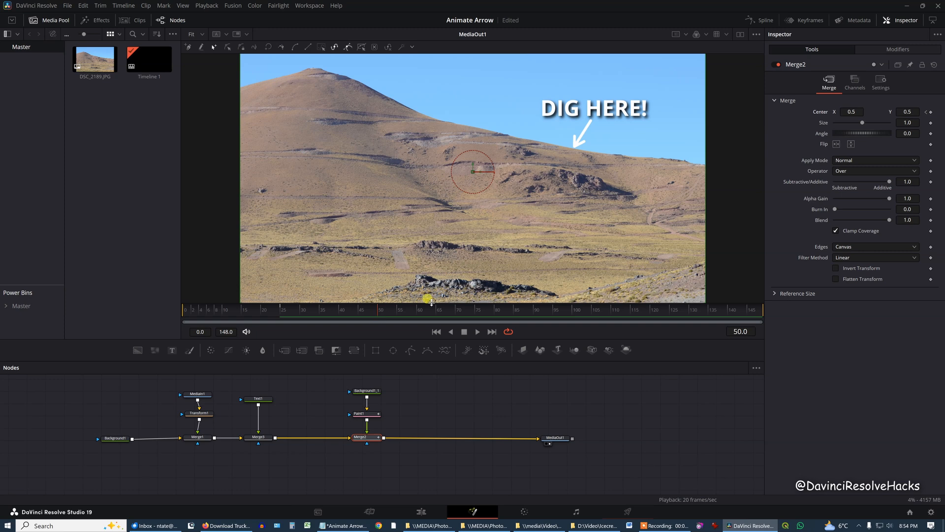
{"action": "left_click_drag", "start_coordinate": [473, 174], "coordinate": [392, 295]}
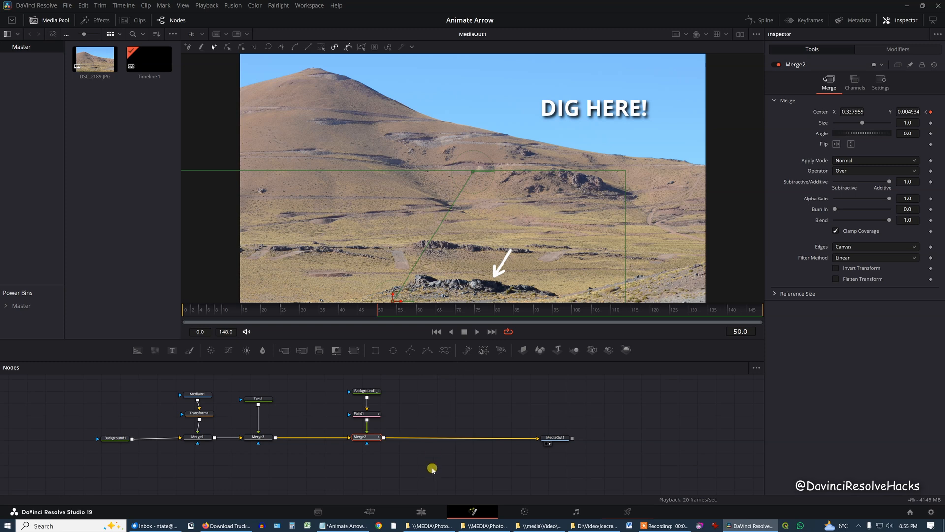
Return to the Edit page and play the timeline from near its start to preview the arrow moving to the rocks
{"action": "left_click", "coordinate": [423, 511]}
{"action": "left_click_drag", "start_coordinate": [376, 357], "coordinate": [351, 355]}
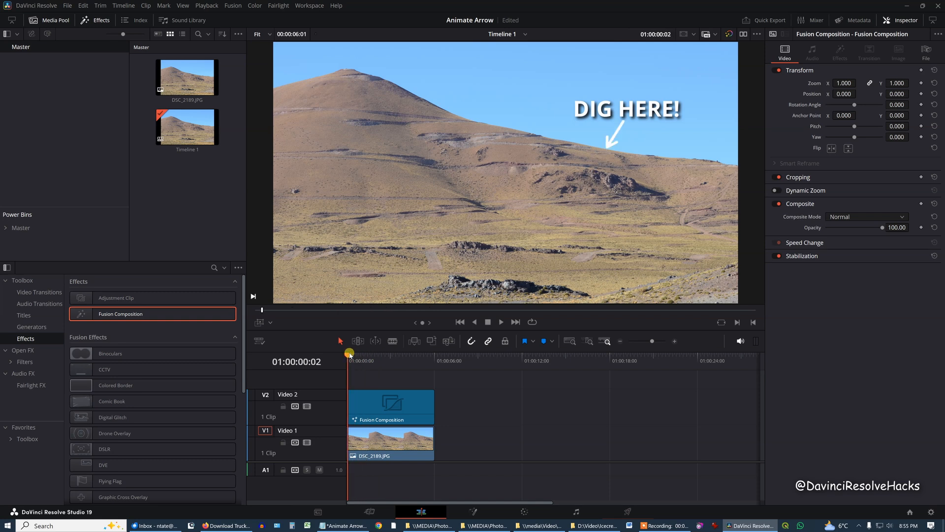
{"action": "key", "text": "space"}
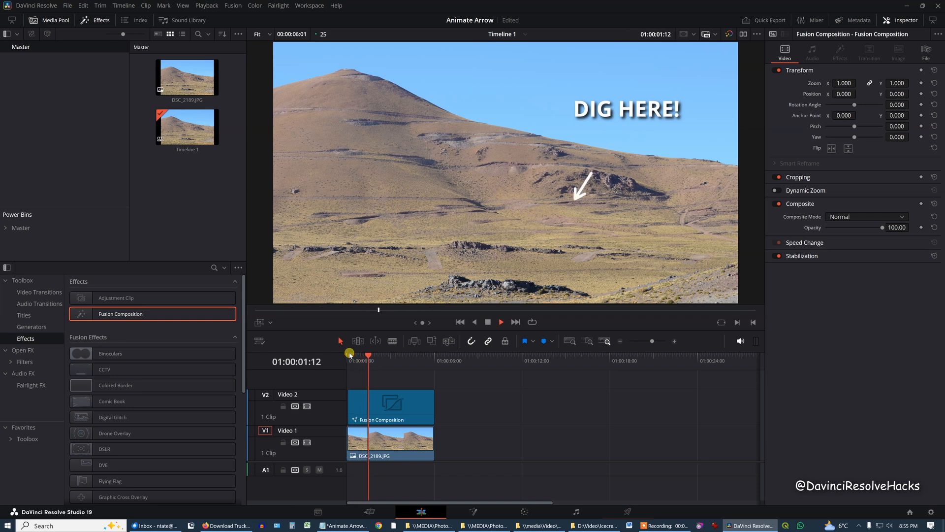